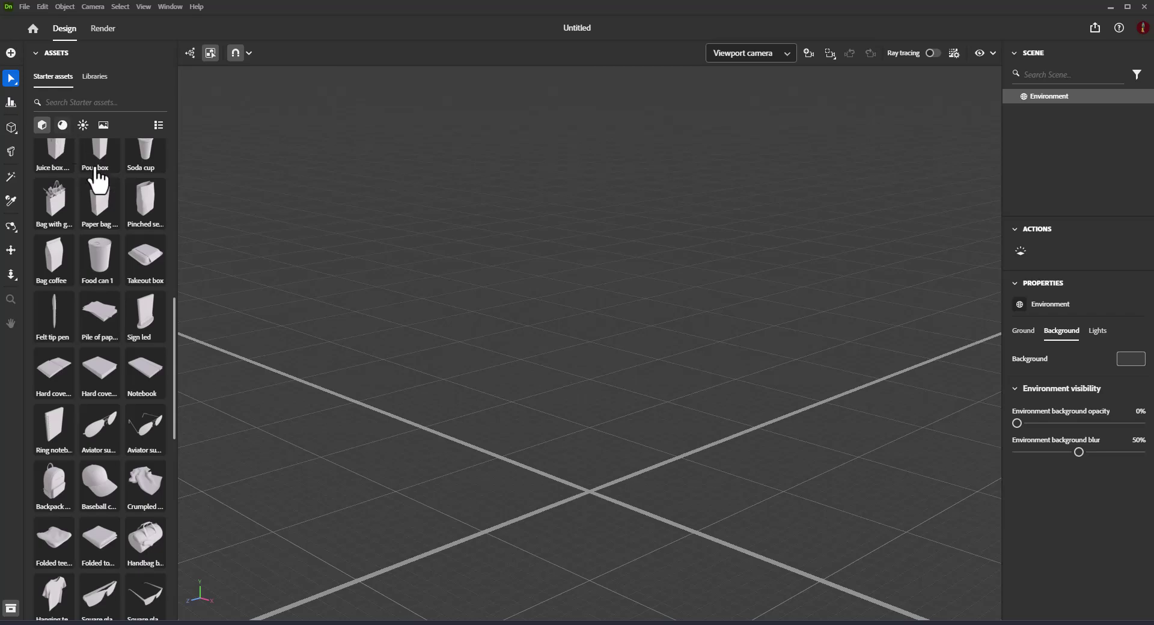
Place the flat aviator sunglasses model in the scene and move it to the ground
drag(172, 308, 152, 330)
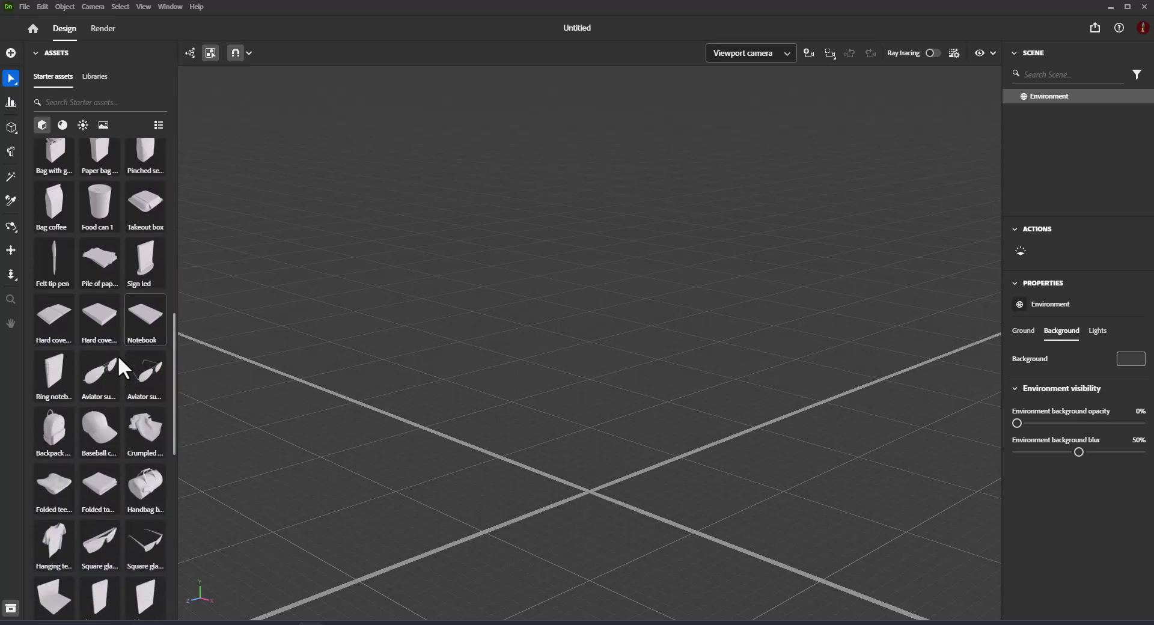
drag(95, 379, 610, 378)
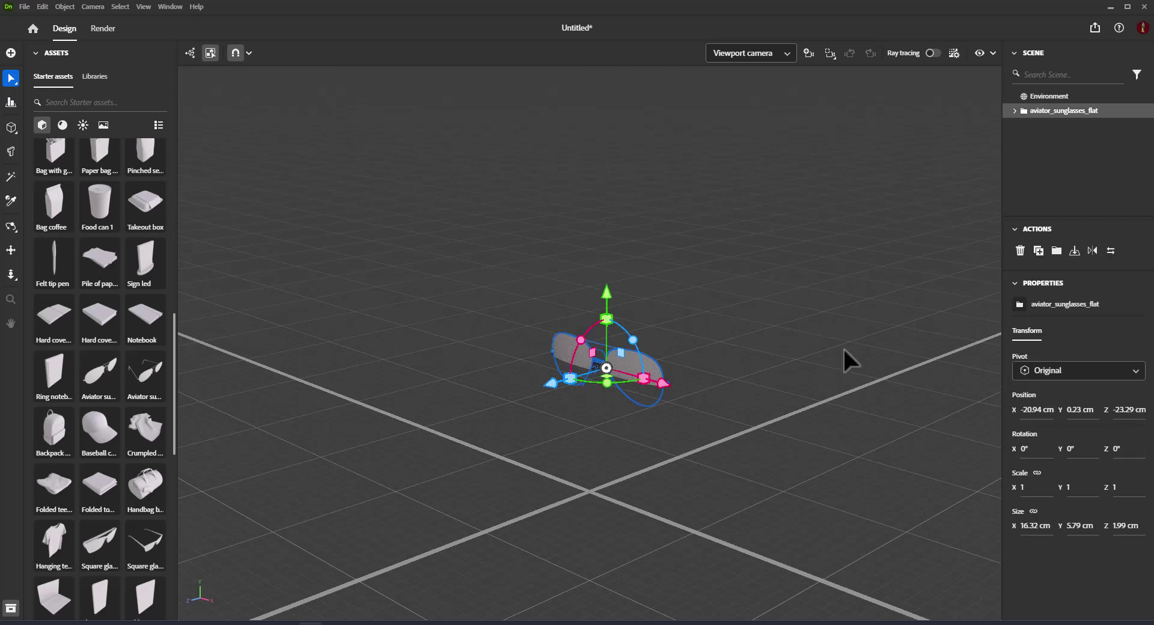
click(1074, 252)
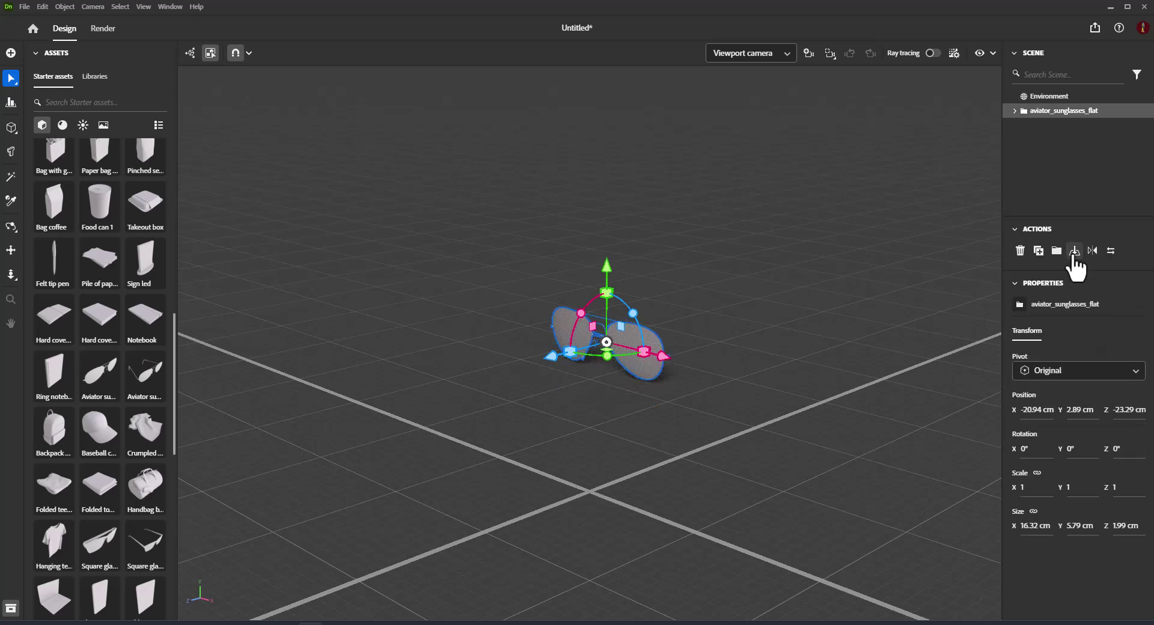
Add the baseball cap model on the ground beside the sunglasses
drag(87, 449, 481, 341)
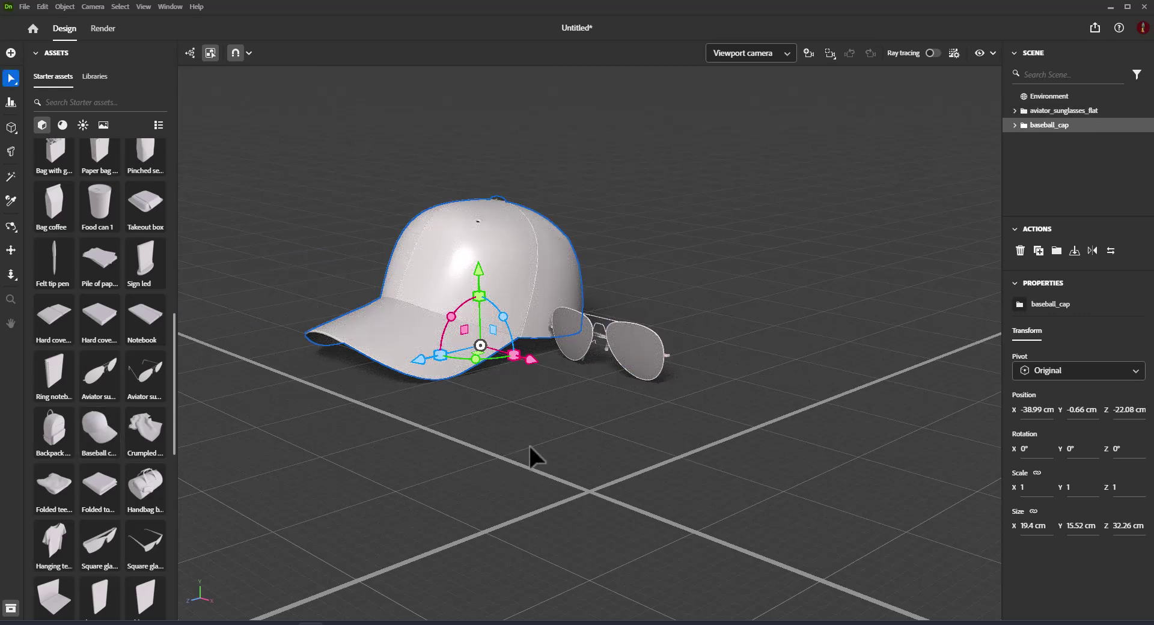
scroll(535, 441, down, 2)
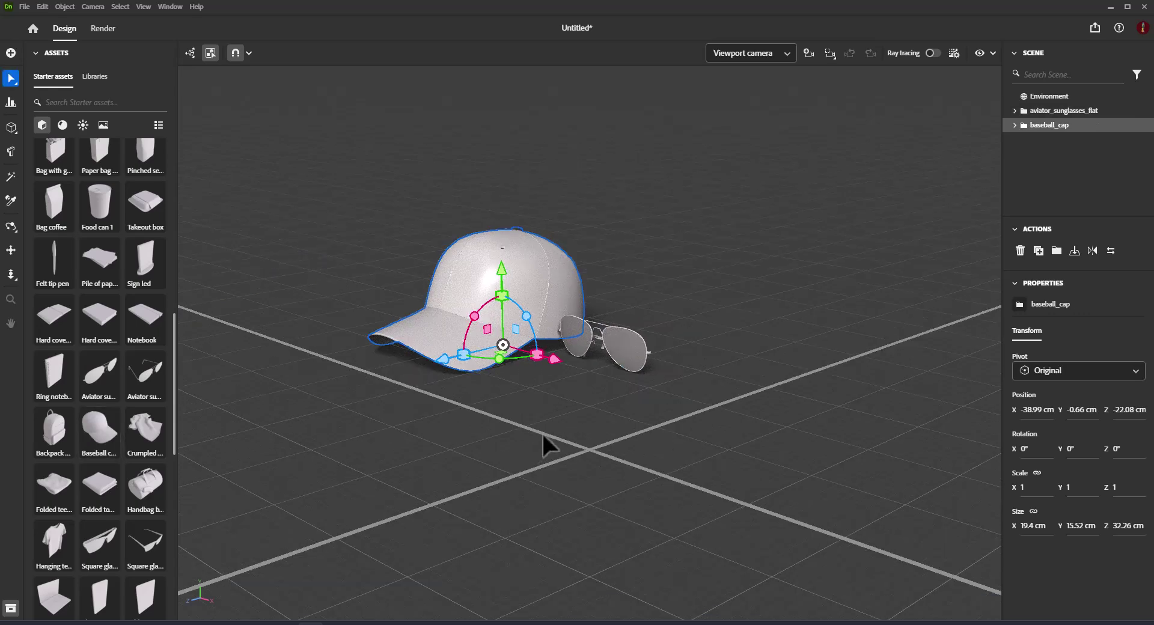
alt+drag(542, 432, 649, 442)
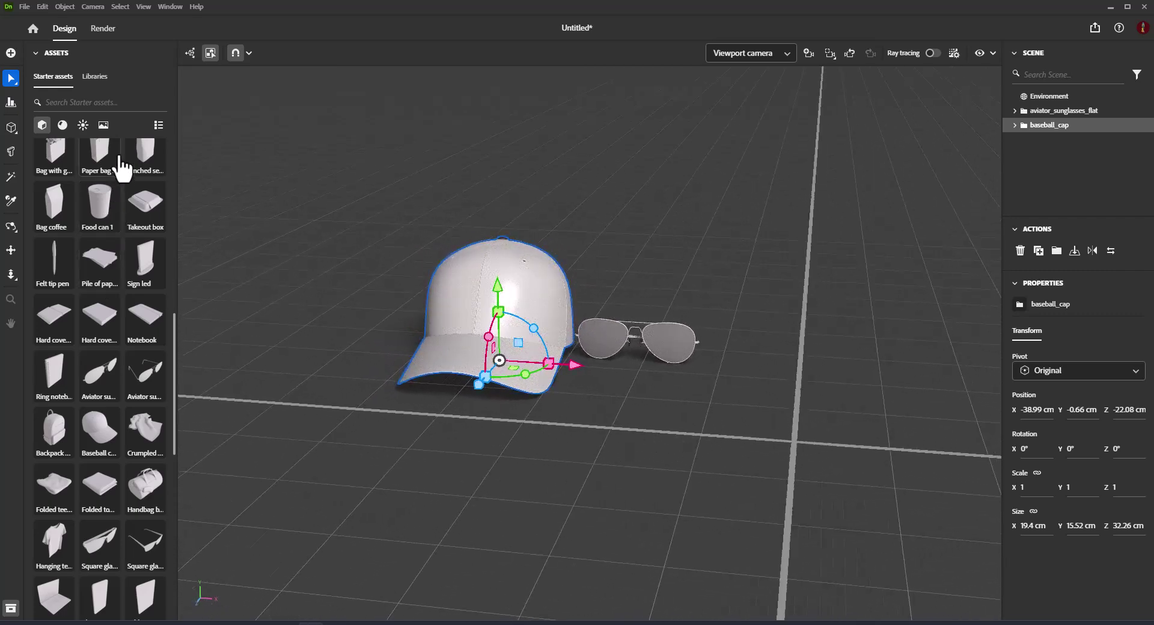
Match the scene to the Office lounge background with image aspect ratio, multiple lights and camera perspective, and frame the objects on the tabletop
click(103, 127)
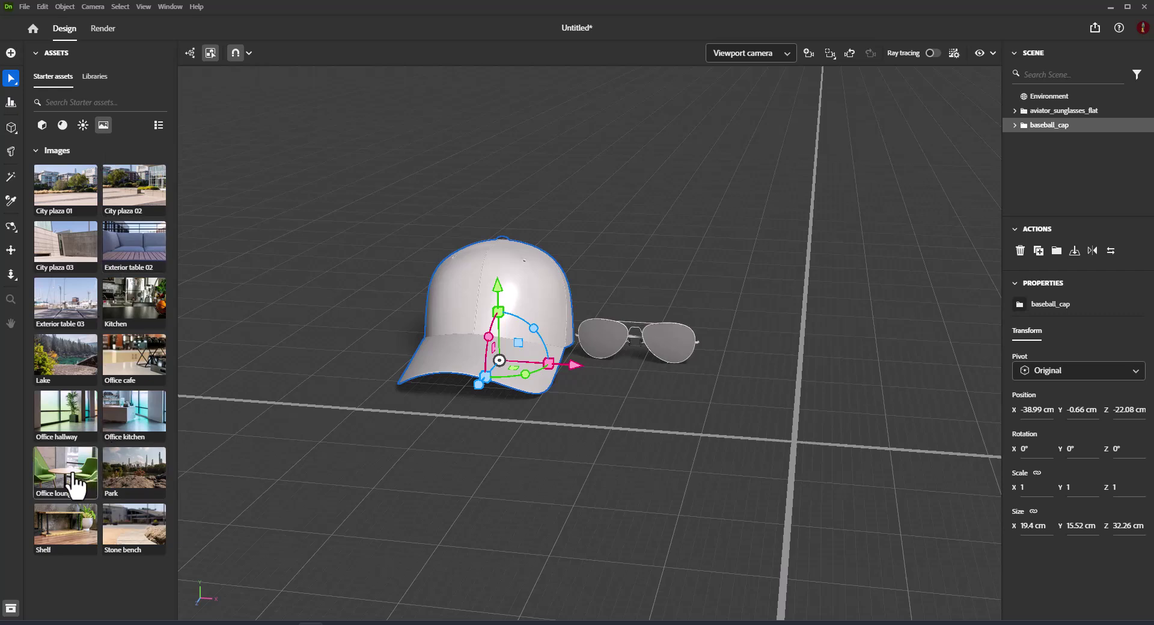
drag(76, 484, 703, 260)
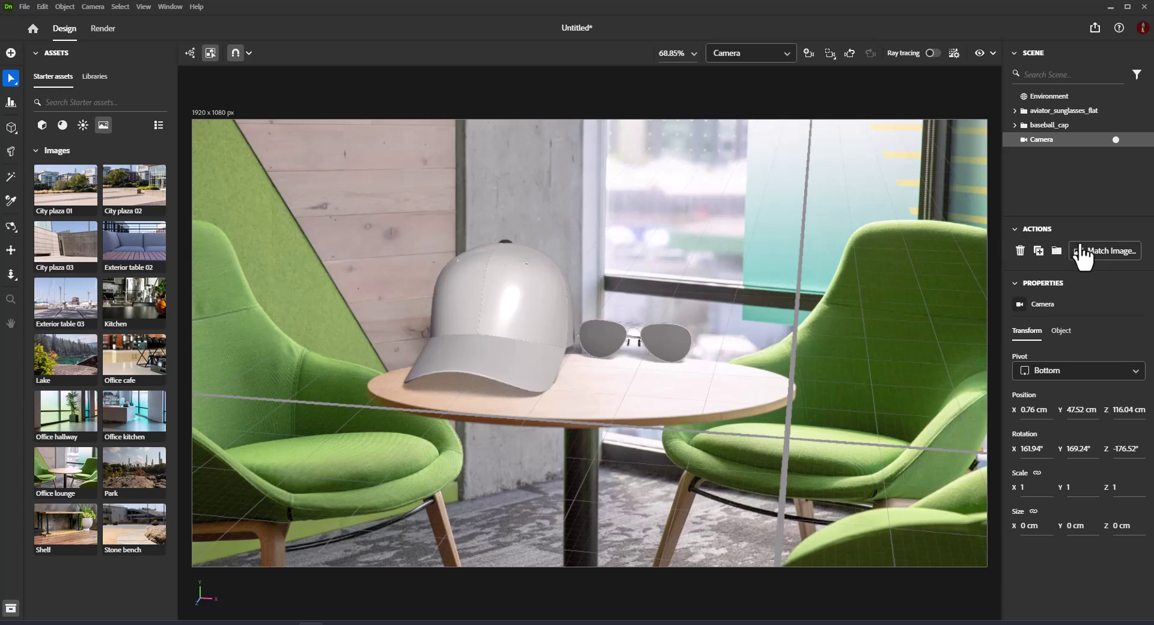
click(1080, 254)
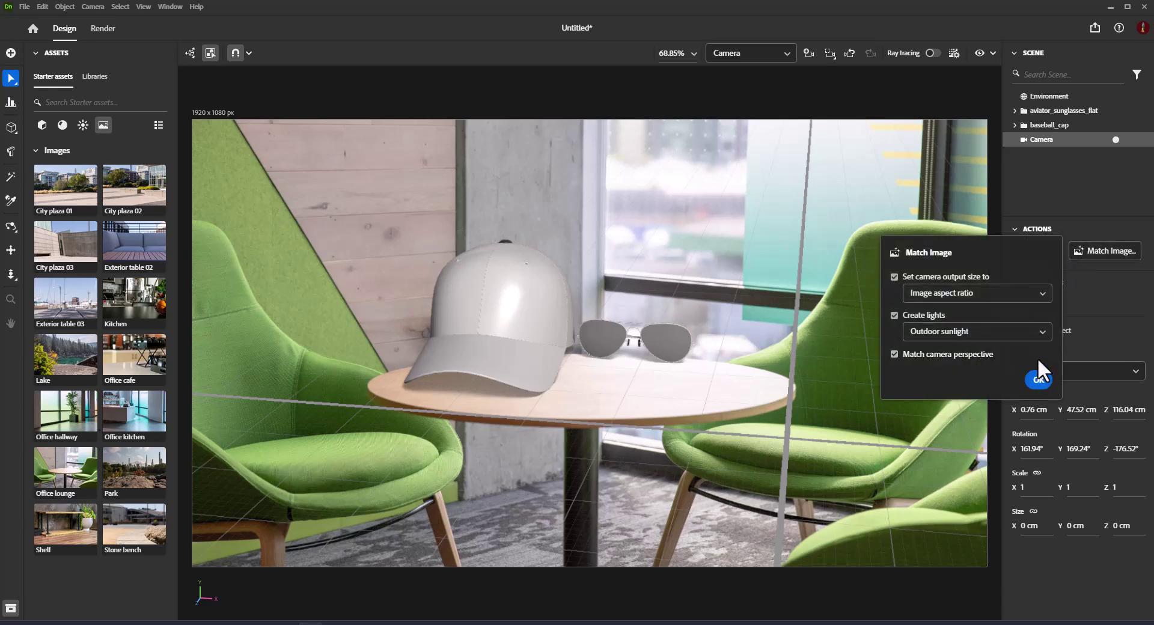
click(1044, 337)
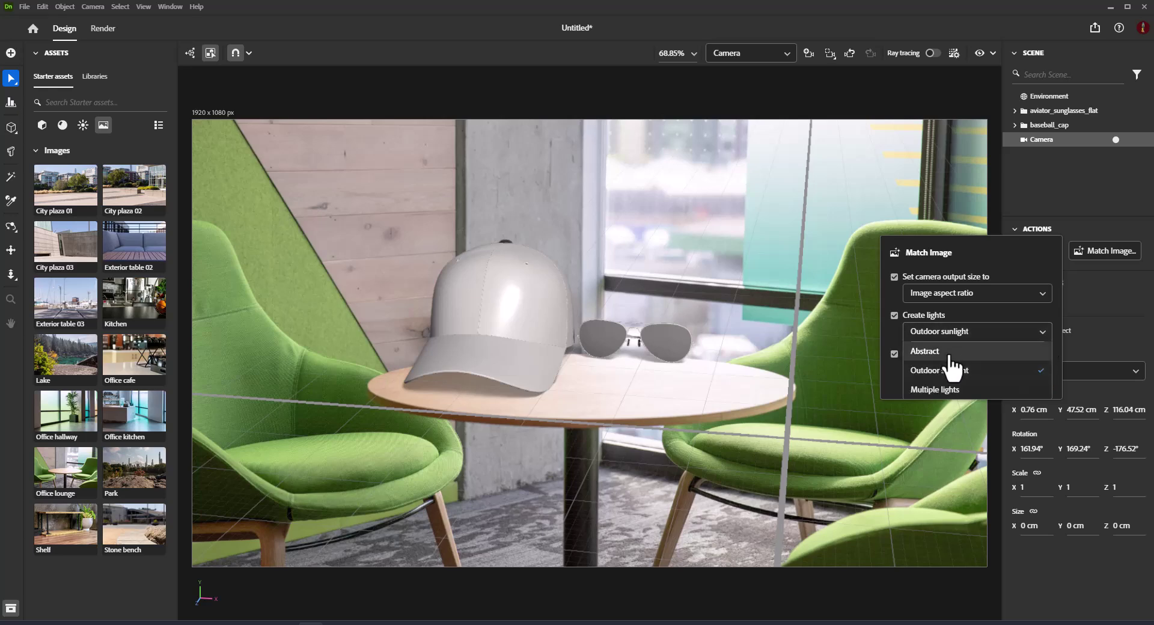
click(947, 390)
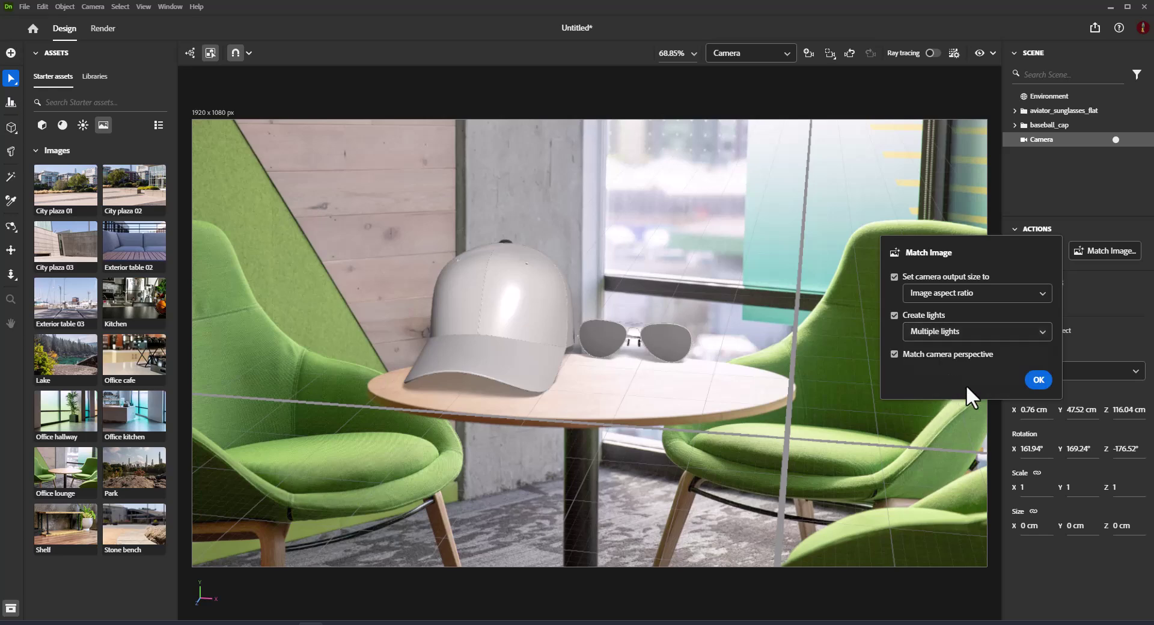
click(1039, 380)
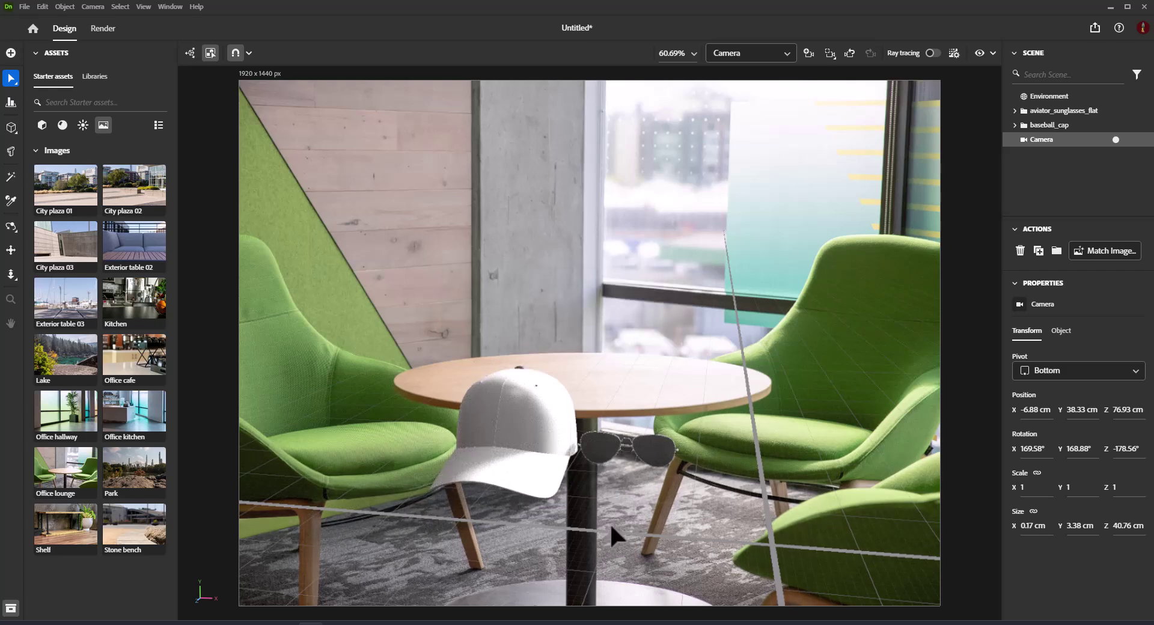
middle_drag(609, 520, 631, 402)
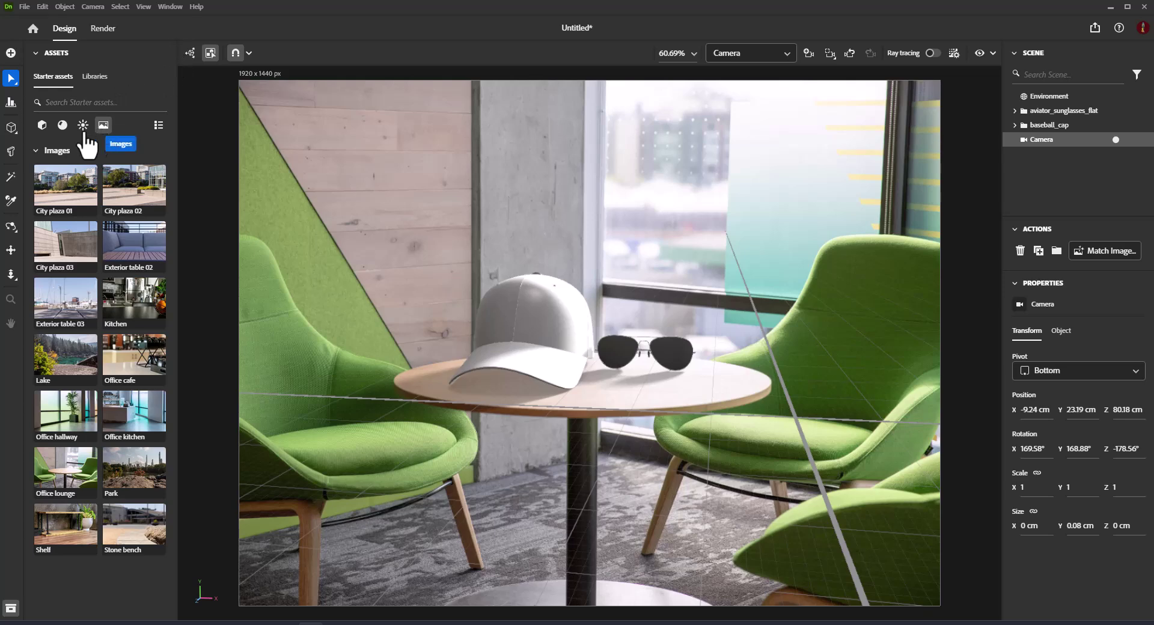
Apply the Wet Asphalt material to the cap's crown and Deep Green High Variations to its brim
click(63, 125)
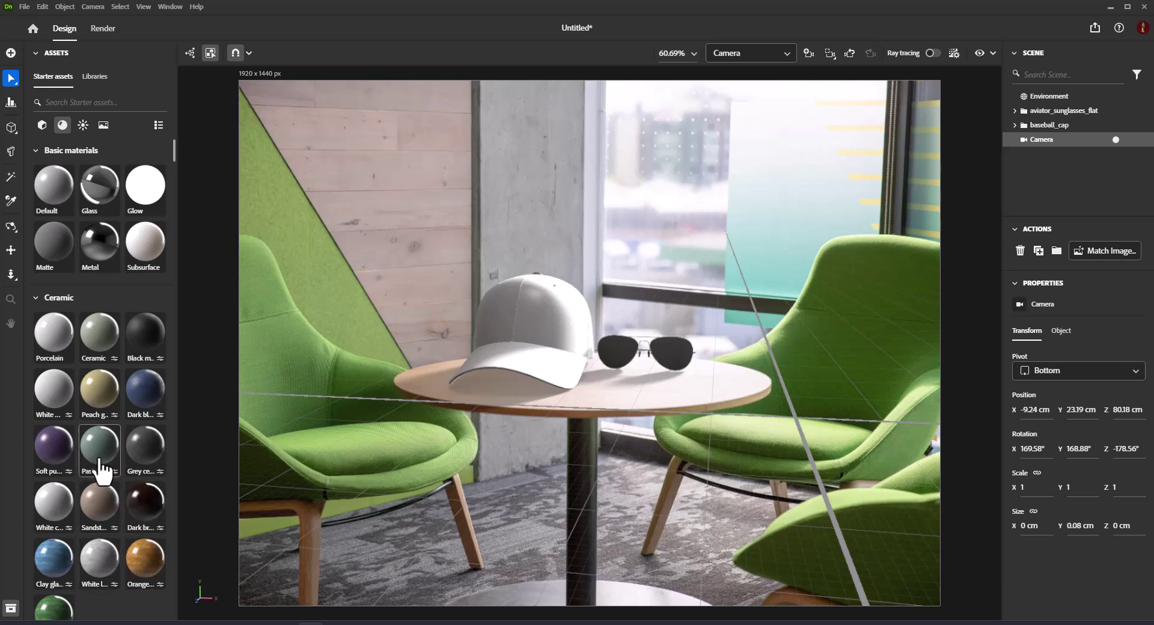
scroll(107, 469, down, 1)
scroll(107, 465, down, 3)
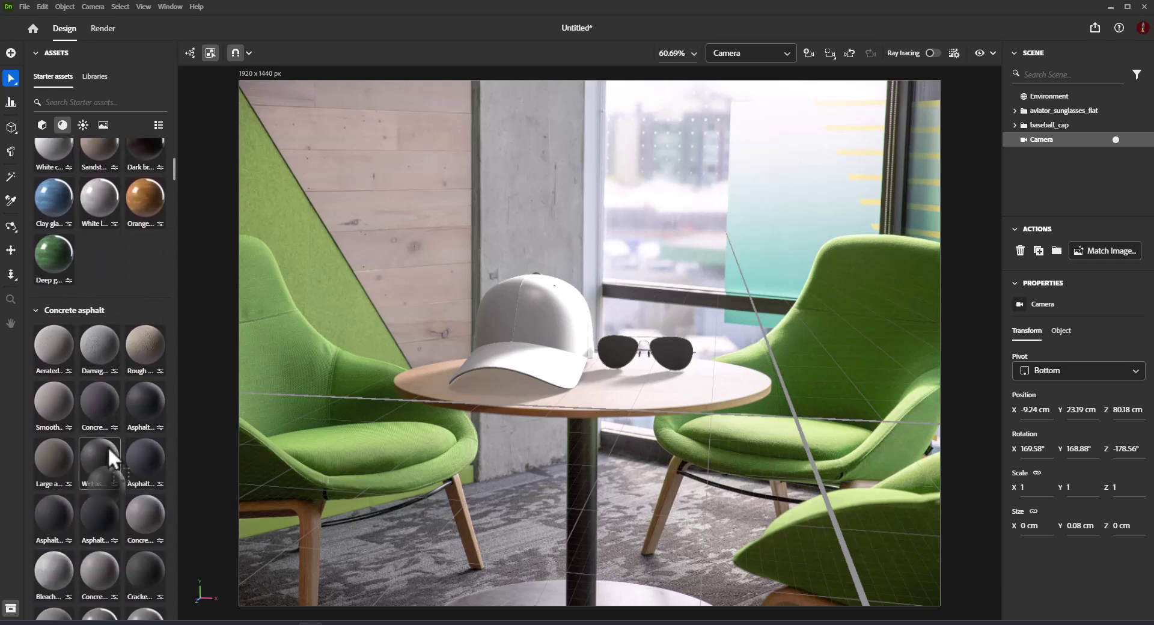
drag(109, 449, 542, 326)
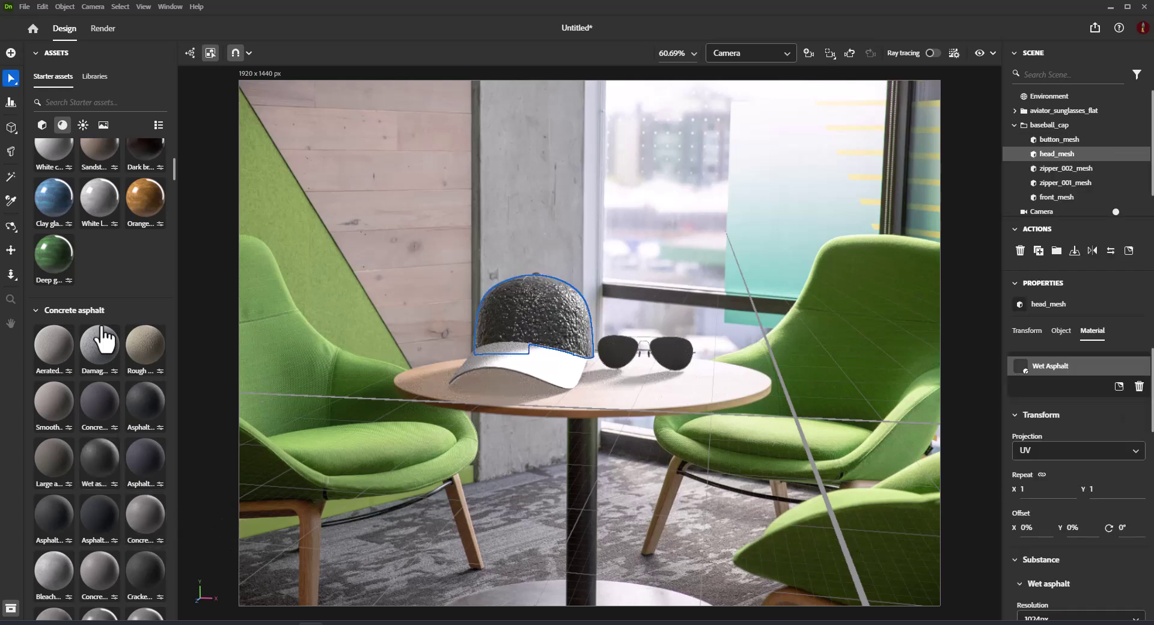
drag(53, 267, 559, 378)
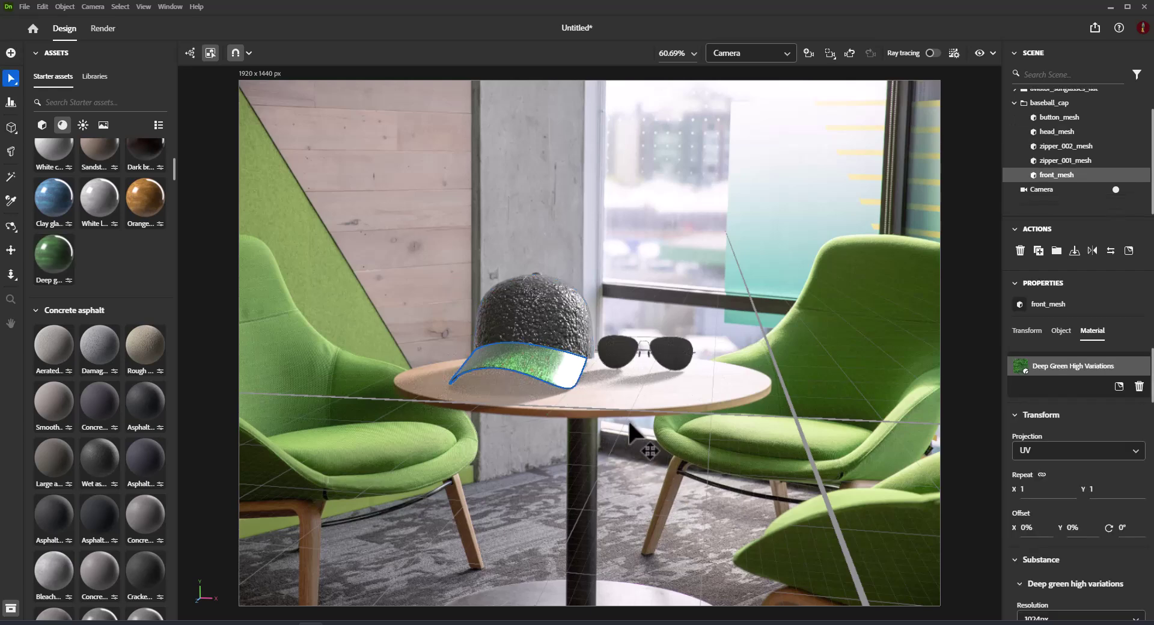
Apply the basic Glass material to both sunglasses lenses and enable ray tracing
middle_drag(652, 466, 535, 482)
scroll(79, 233, up, 6)
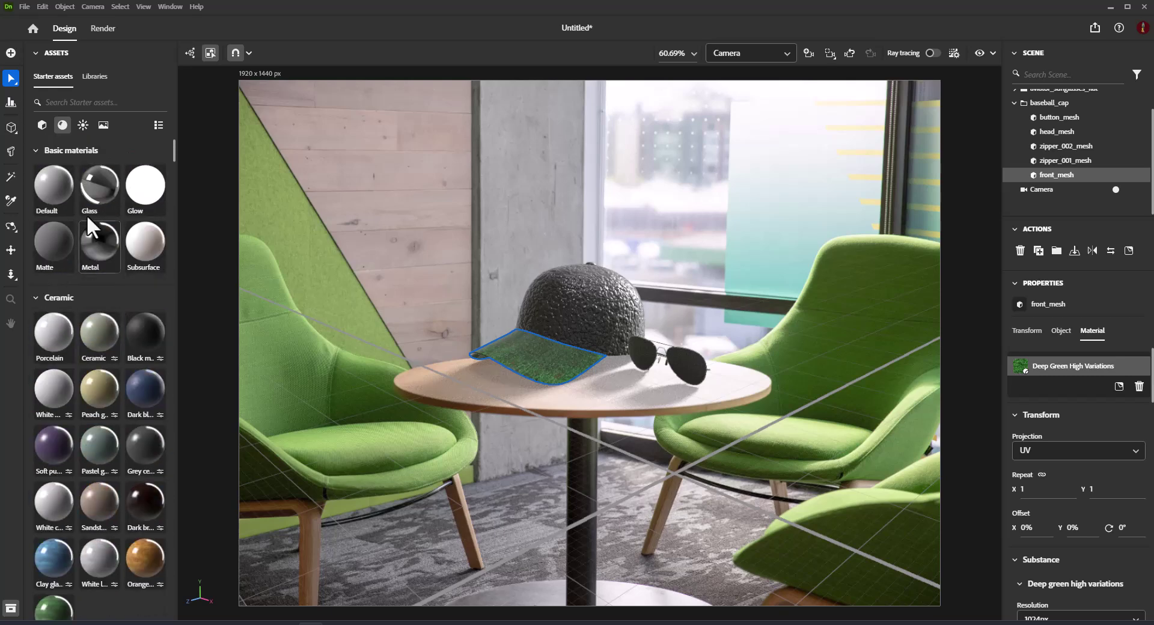
drag(97, 199, 690, 370)
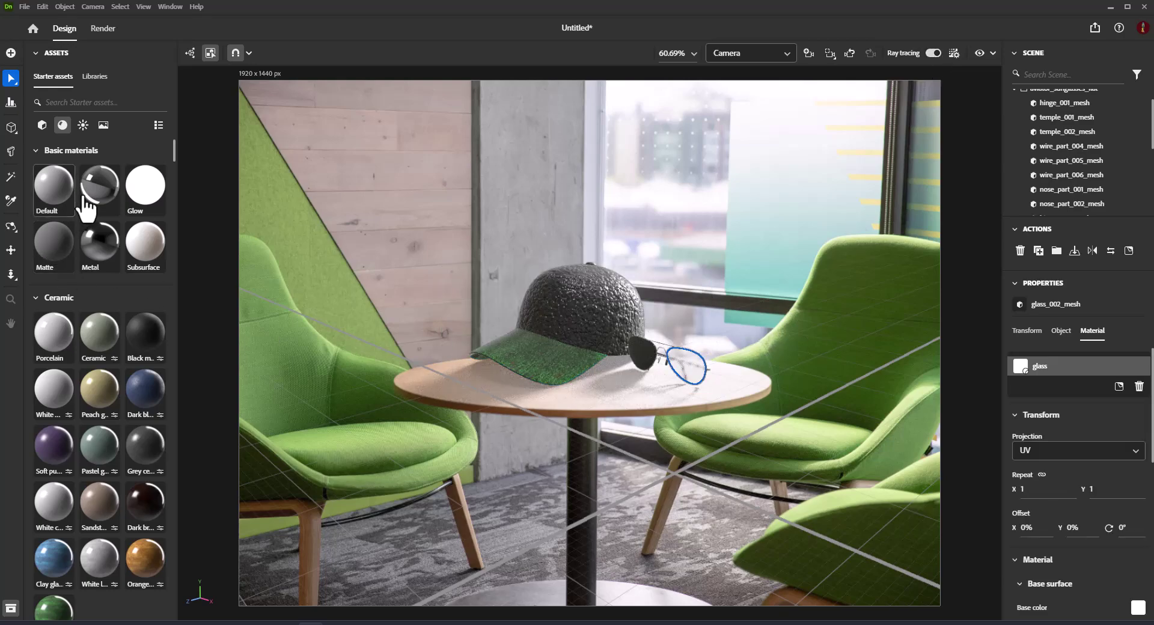
drag(100, 185, 643, 355)
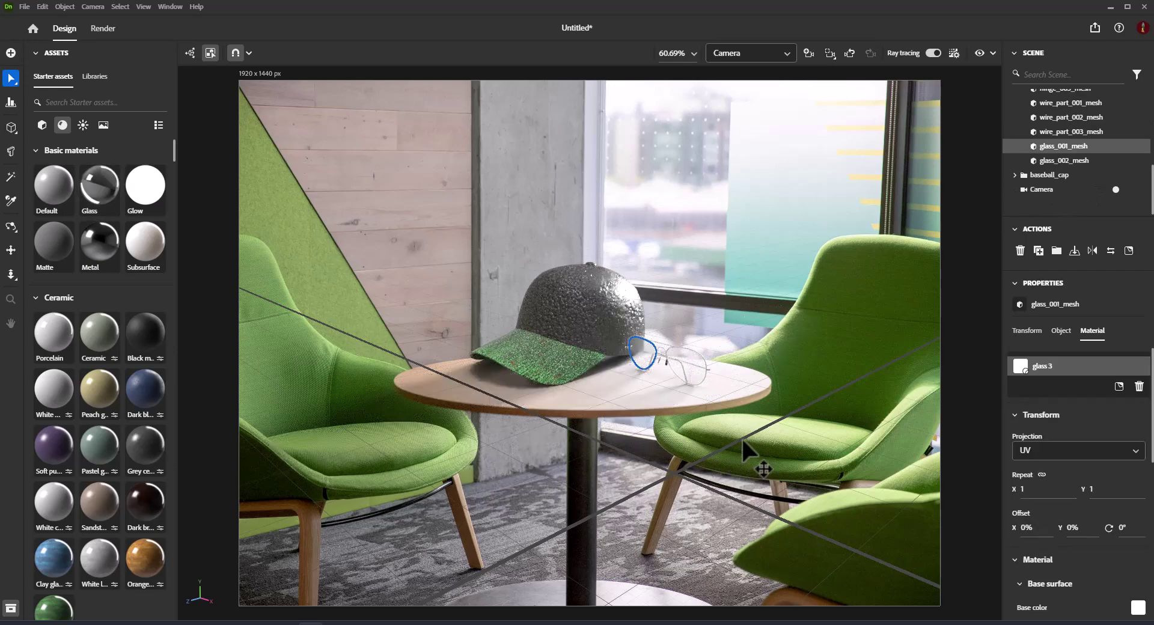
scroll(638, 423, up, 2)
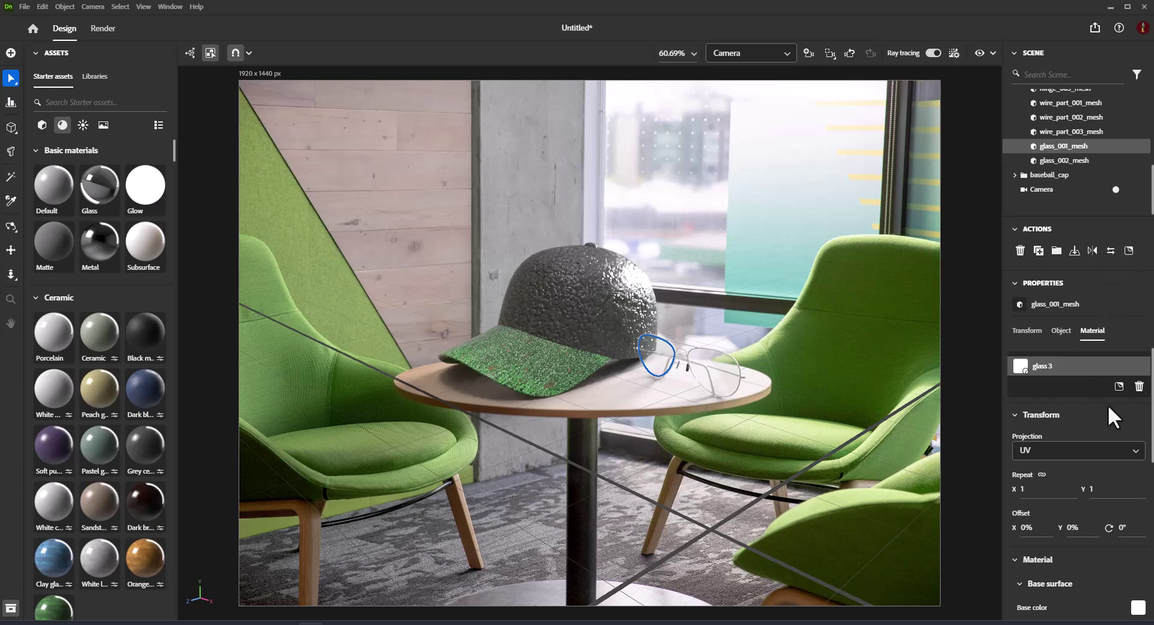
Raise the intensity of Image light 2 in the environment lights to about 186%
scroll(1085, 120, up, 5)
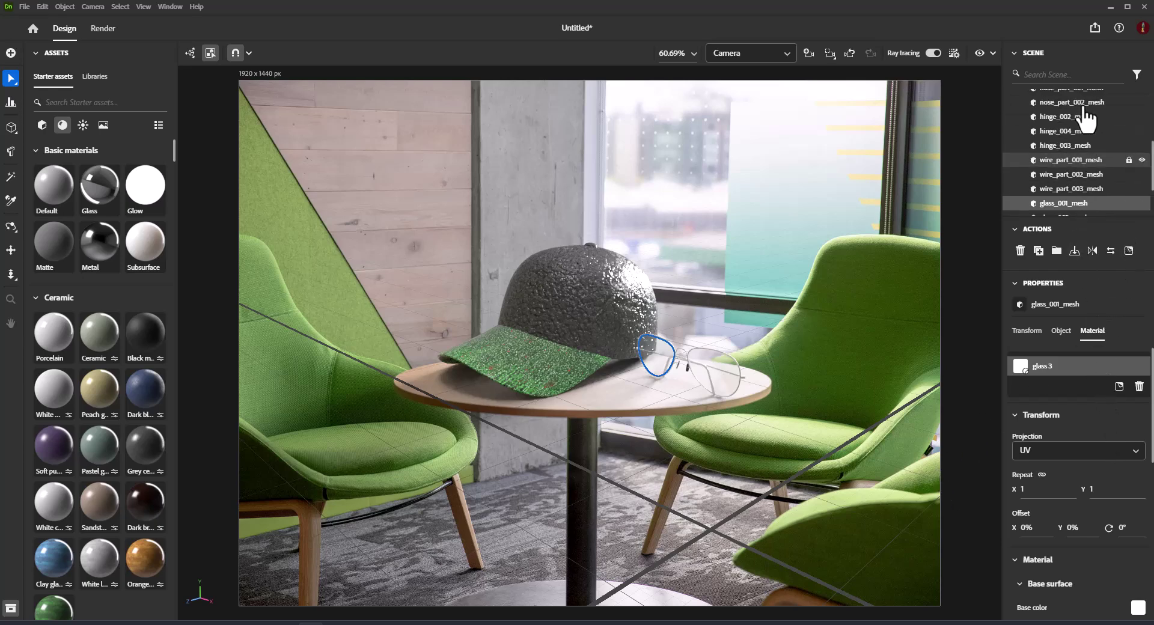
click(1085, 96)
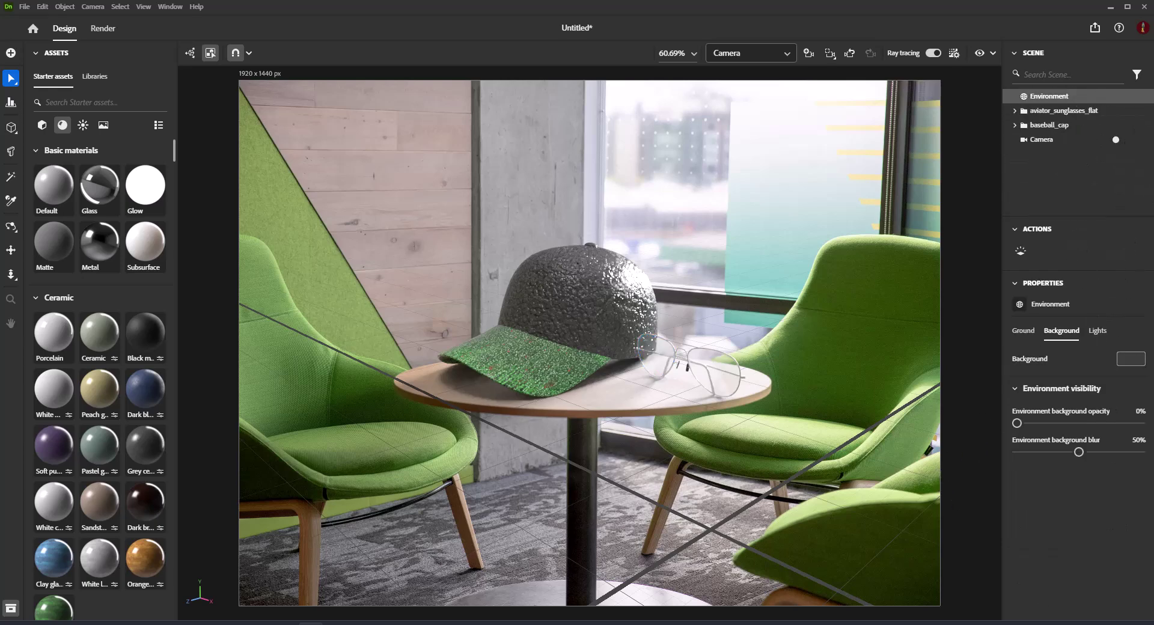
drag(1016, 423, 1071, 455)
click(1097, 332)
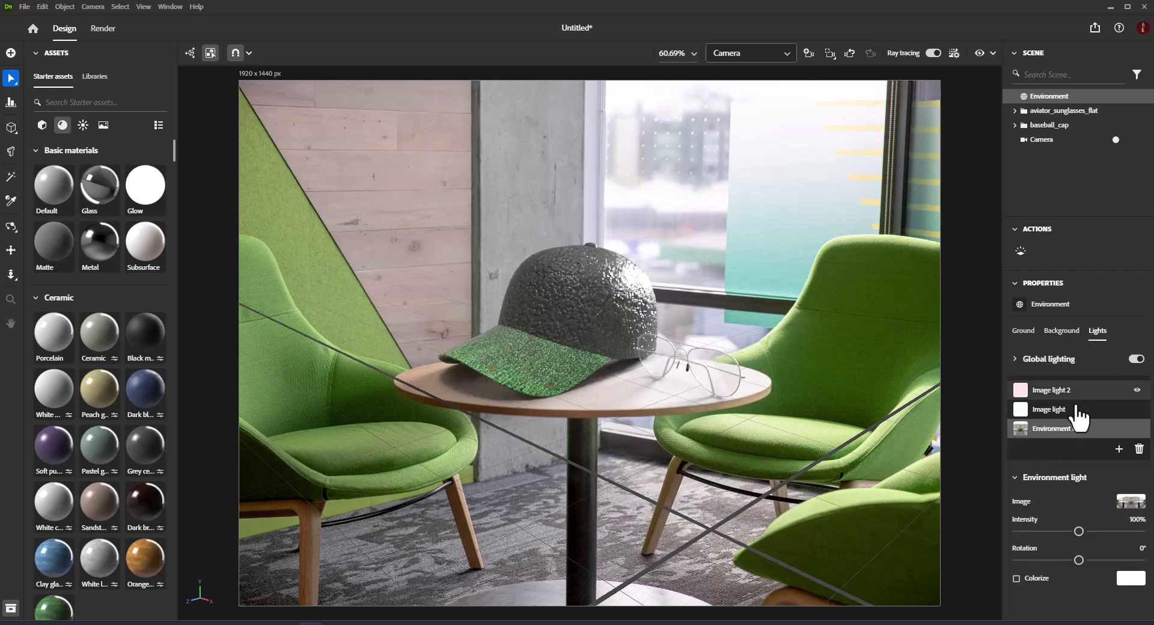
click(1061, 391)
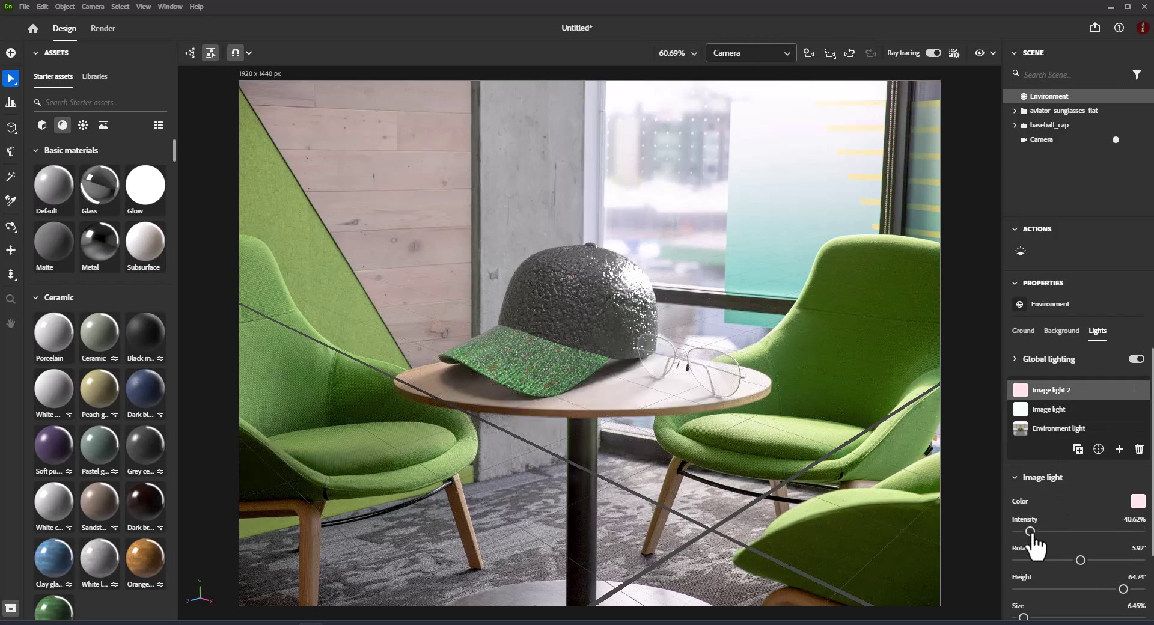
drag(1030, 531, 1078, 529)
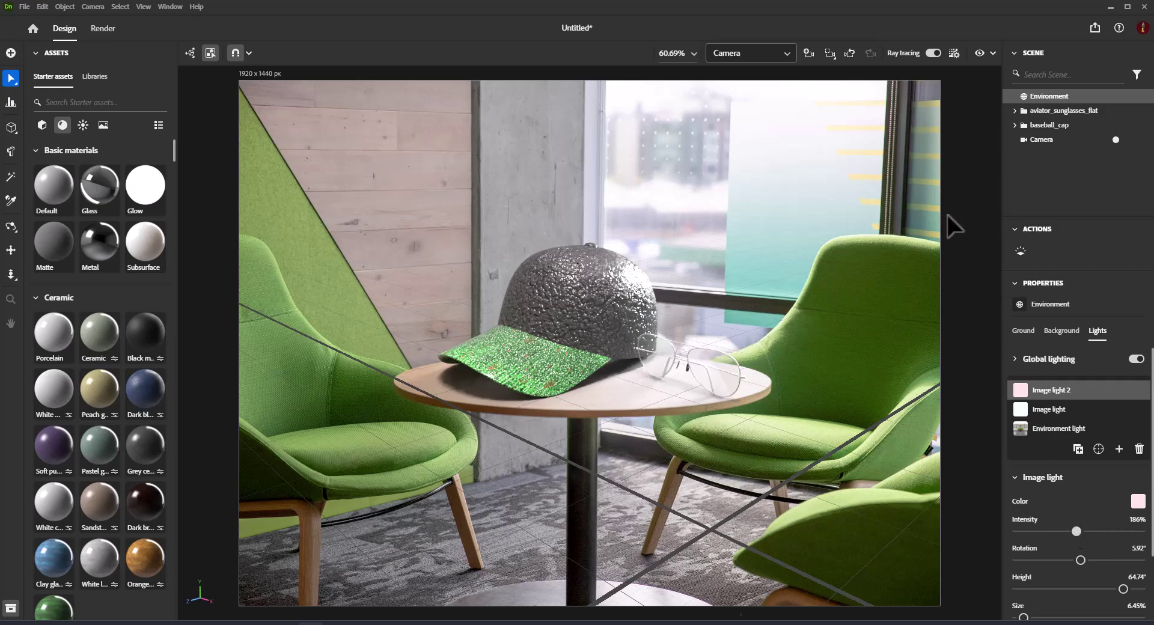
Add a second camera from the current view and, in the viewport camera, move the first camera closer to the sunglasses
click(809, 54)
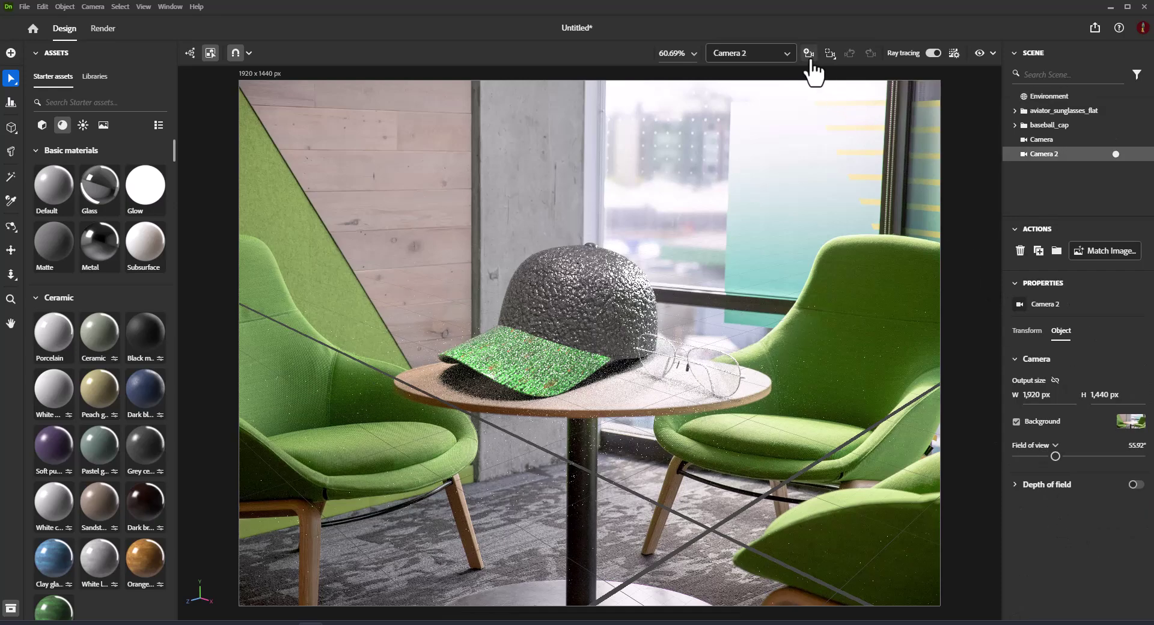
click(1058, 140)
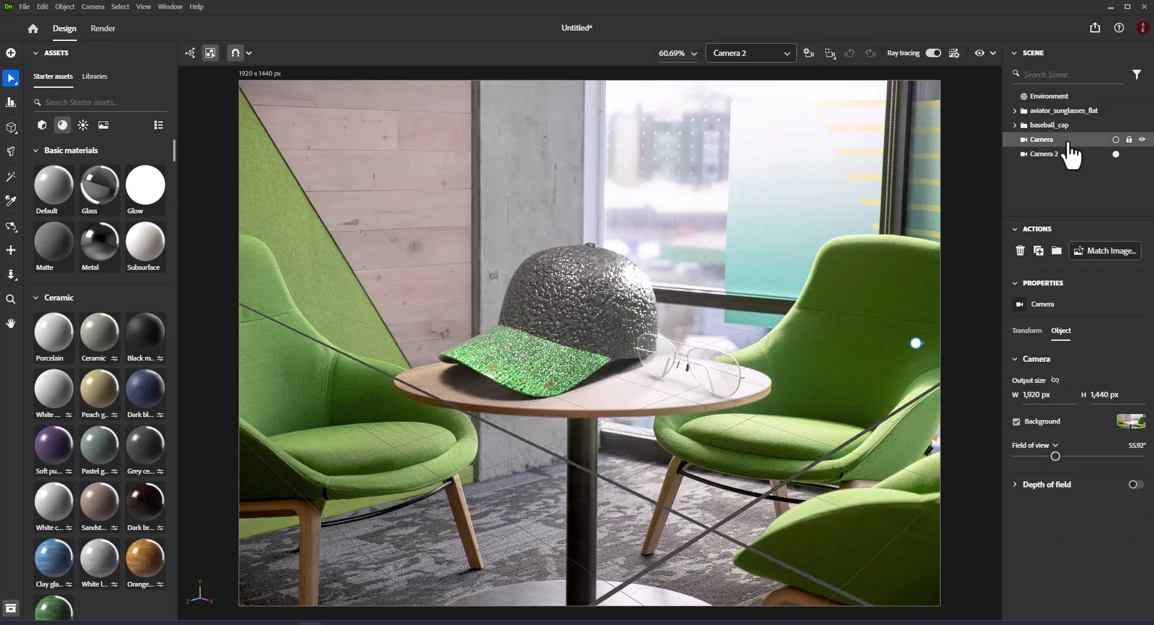
click(1116, 154)
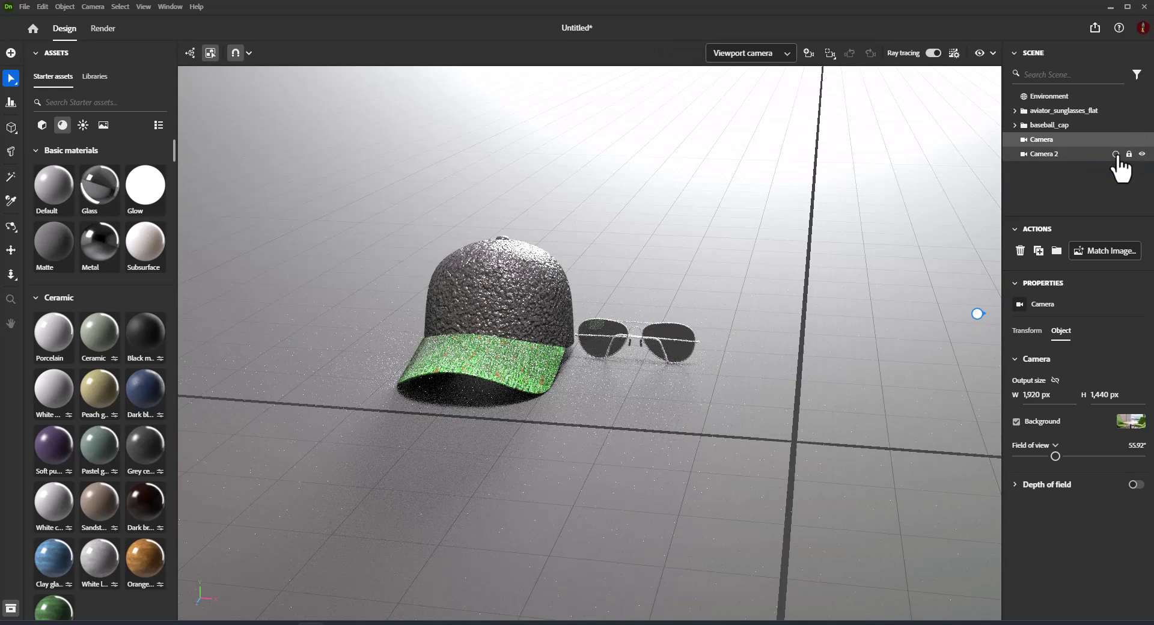
click(977, 314)
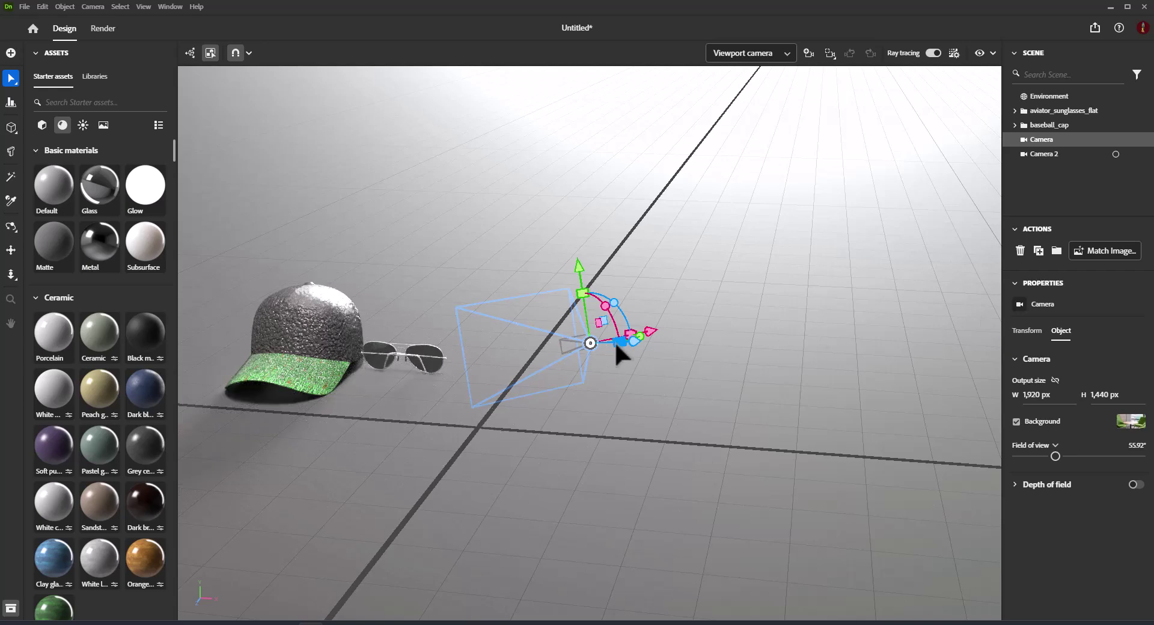
mouse_move(581, 343)
mouse_down()
mouse_move(526, 339)
mouse_move(447, 381)
mouse_up()
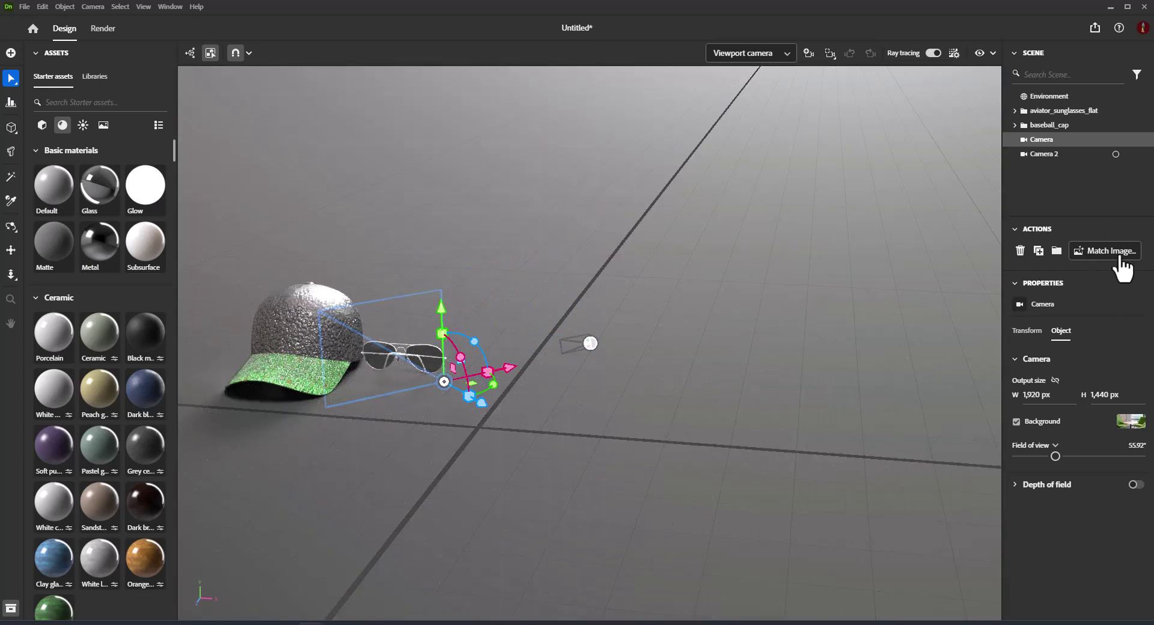
Enable depth of field on the first camera and increase its blur amount
click(1016, 488)
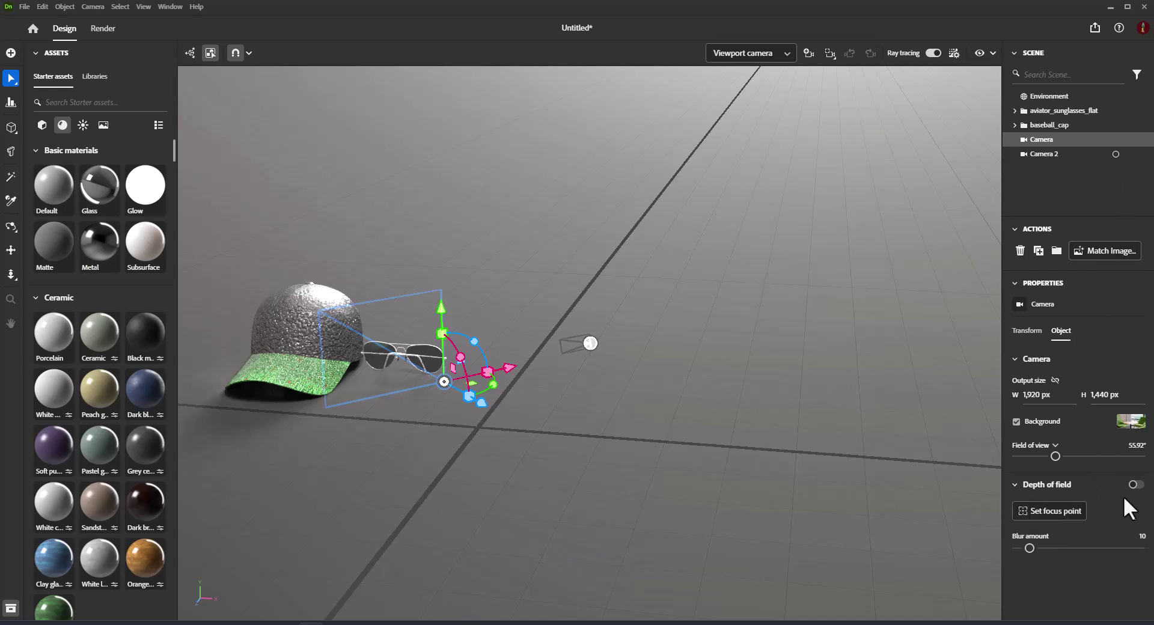
click(1136, 485)
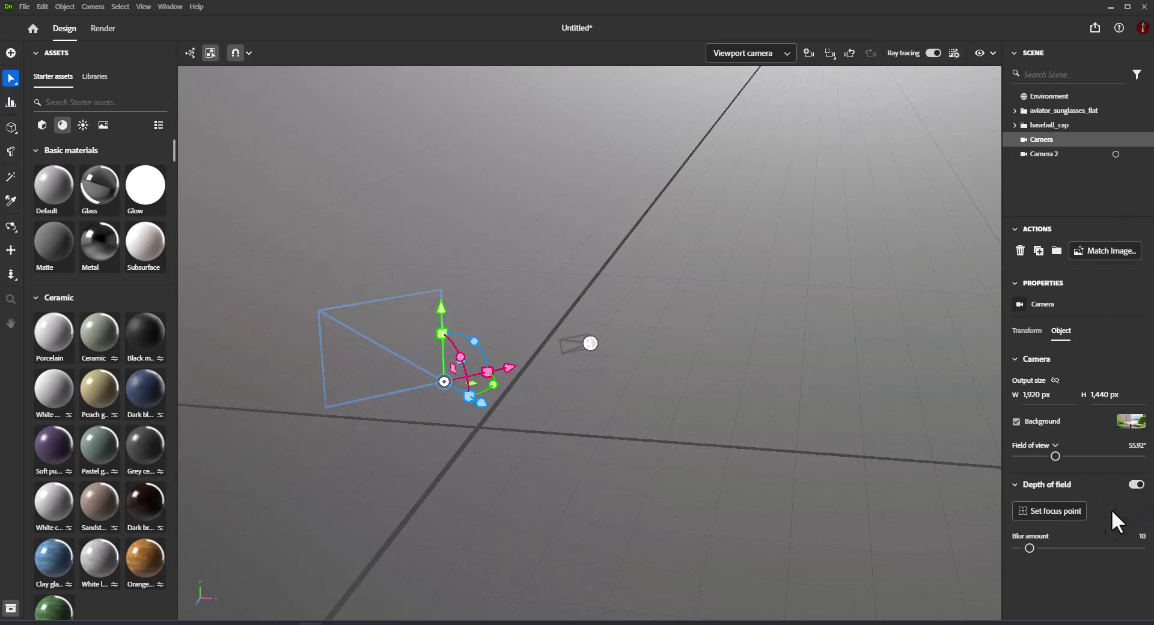
mouse_move(1029, 549)
mouse_down()
mouse_move(1063, 549)
mouse_move(1045, 549)
mouse_up()
Switch the view to Camera 2 and open the render settings
click(1116, 154)
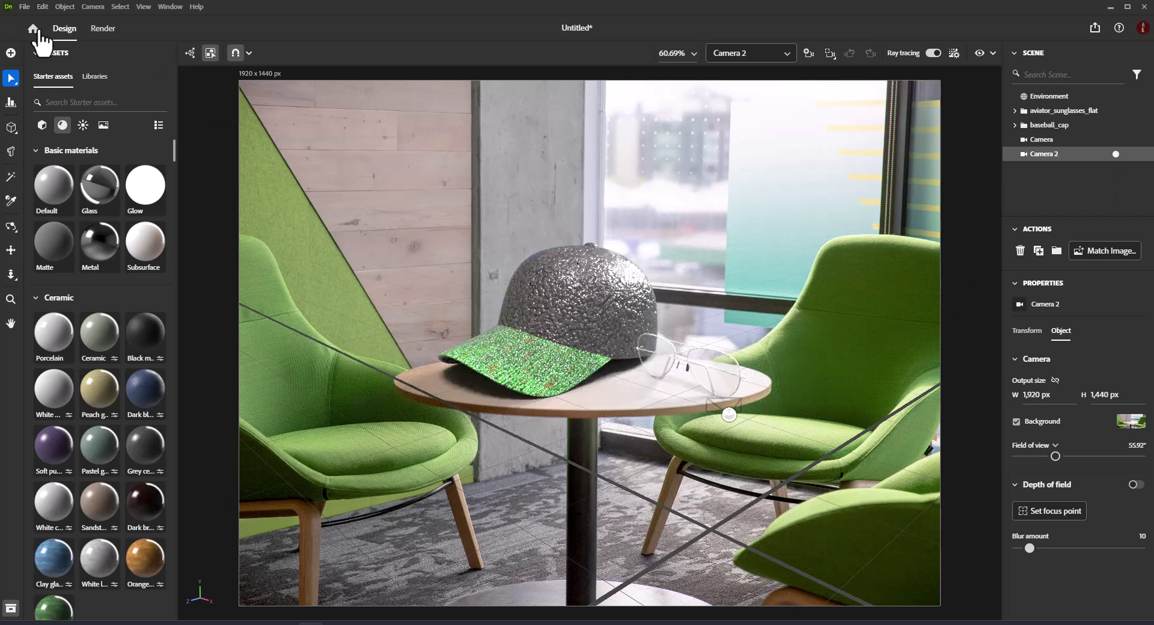
click(100, 31)
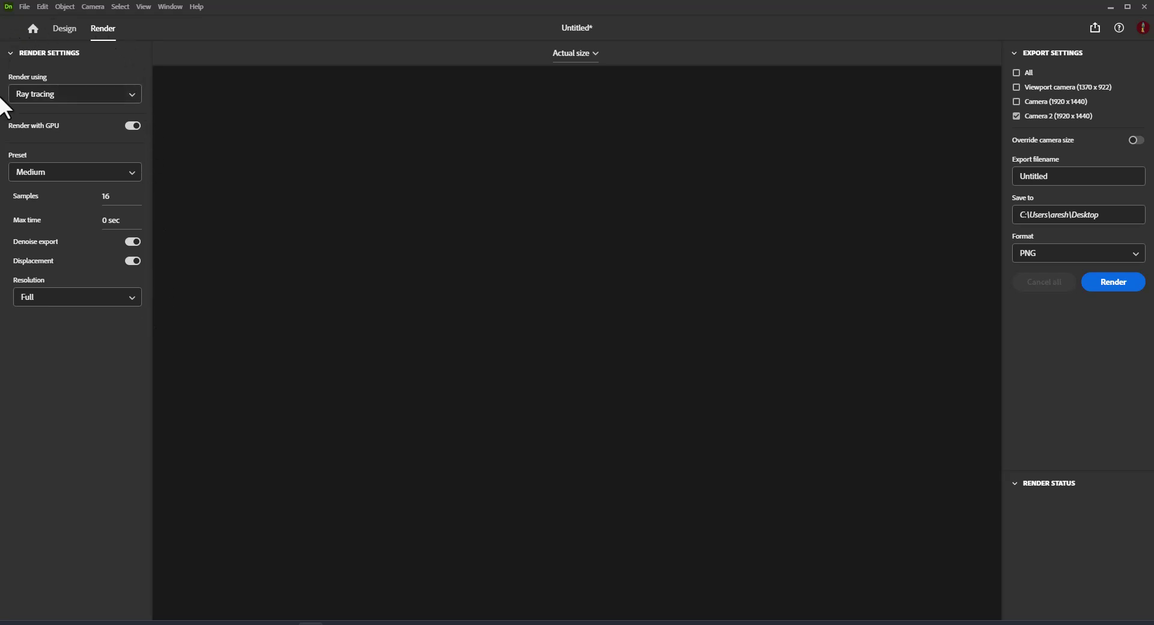
Configure the render for PNG output with the High quality preset, Full resolution and ray tracing
click(1136, 258)
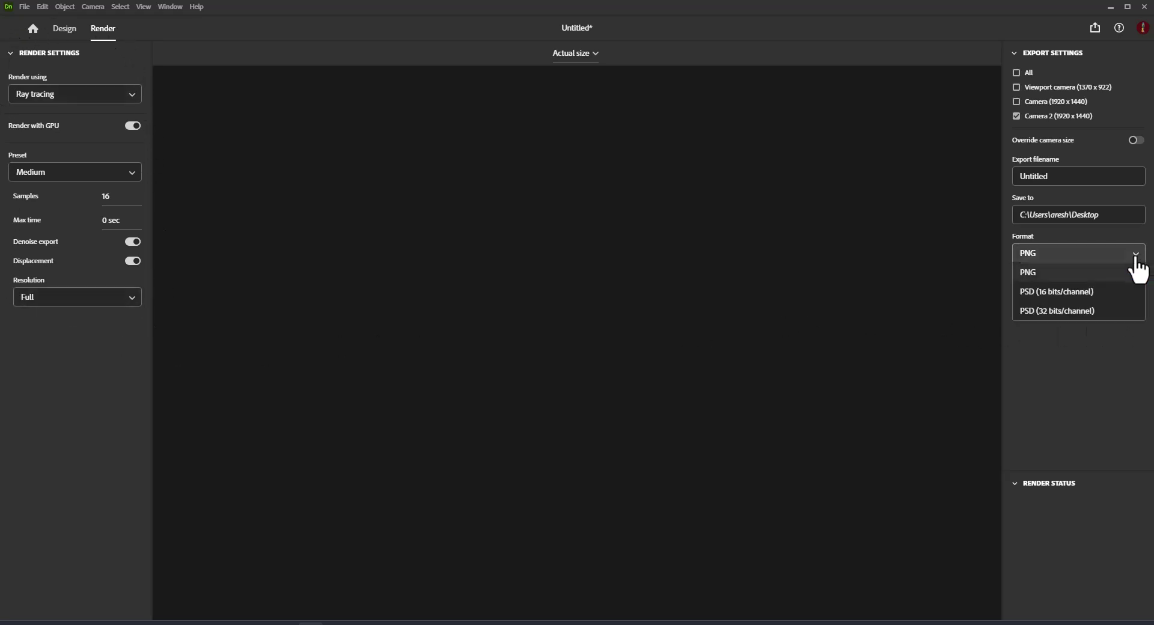
click(1093, 274)
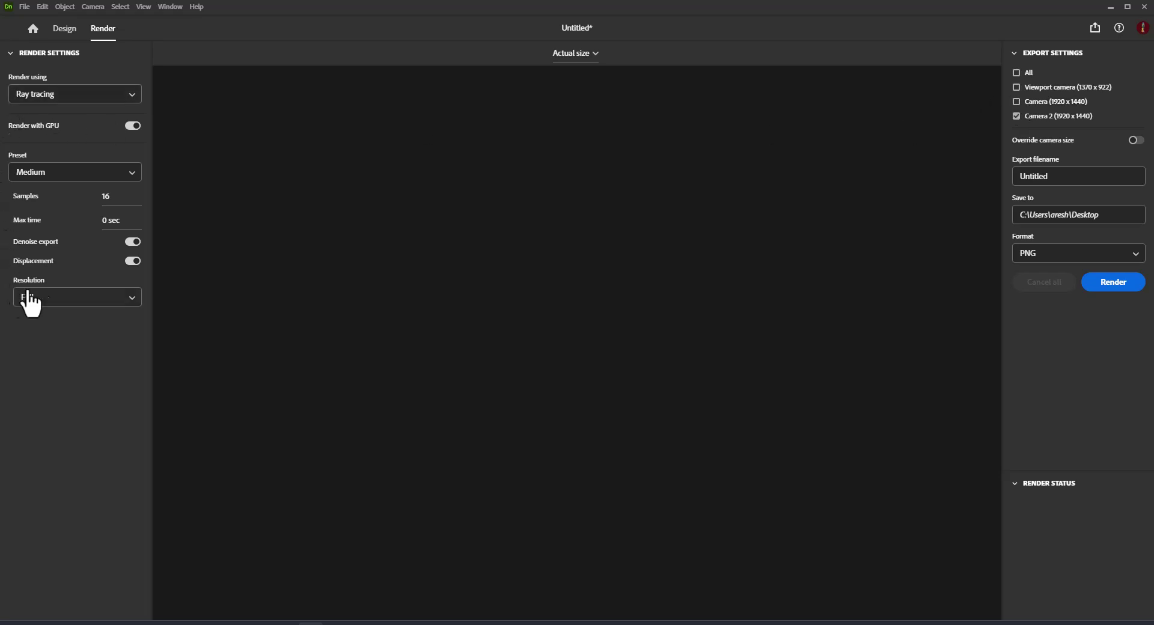
click(131, 174)
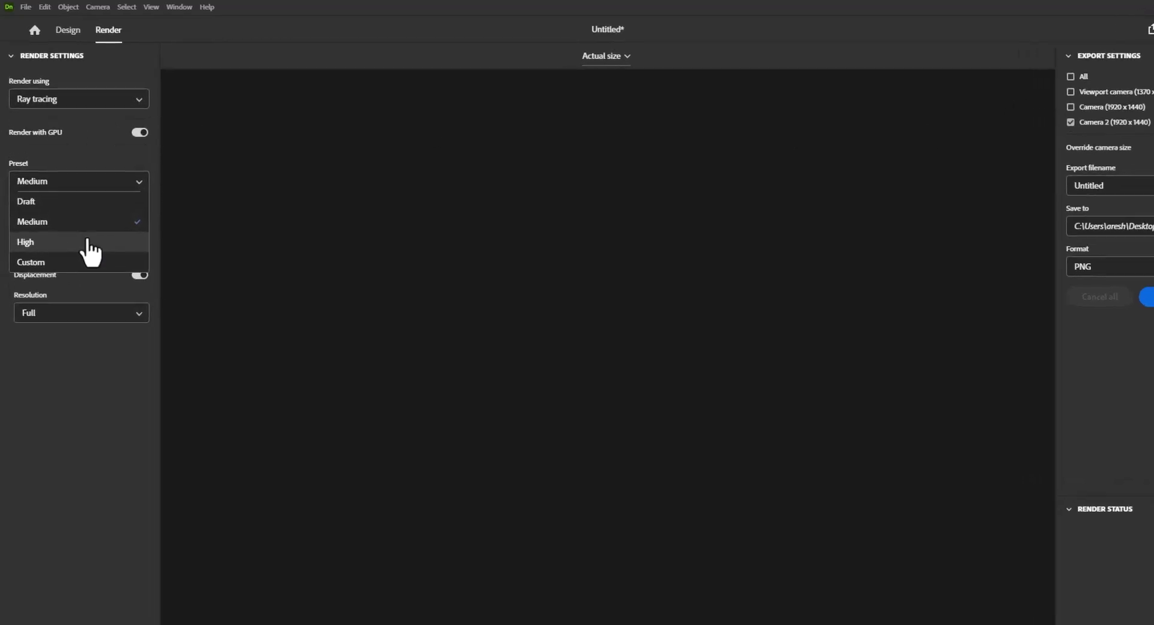
click(87, 242)
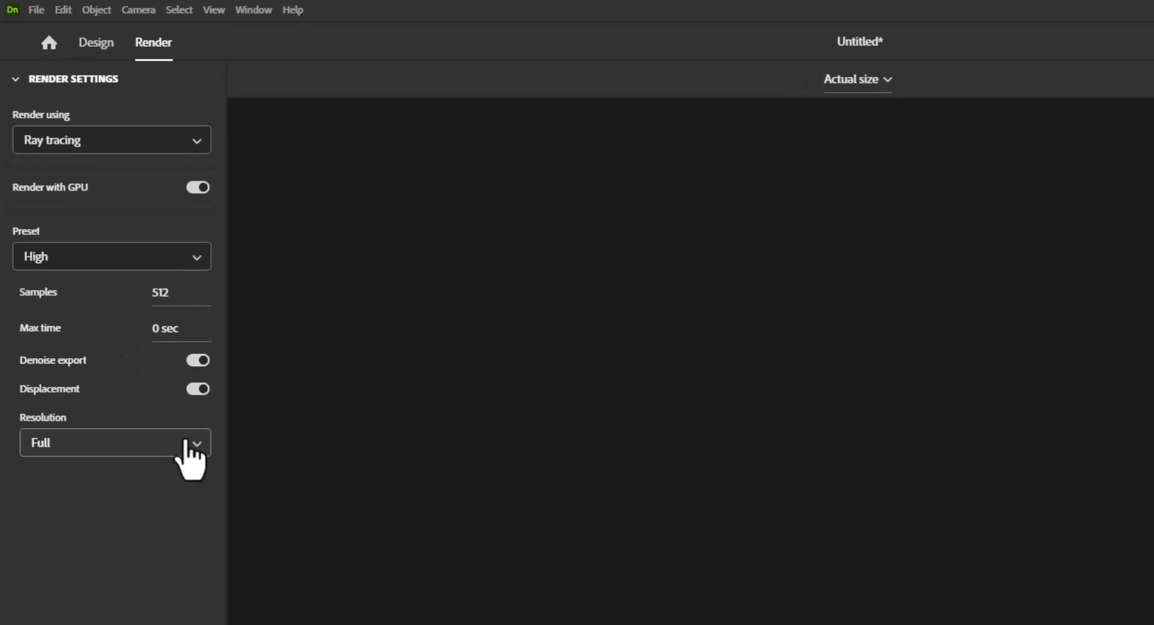
click(135, 317)
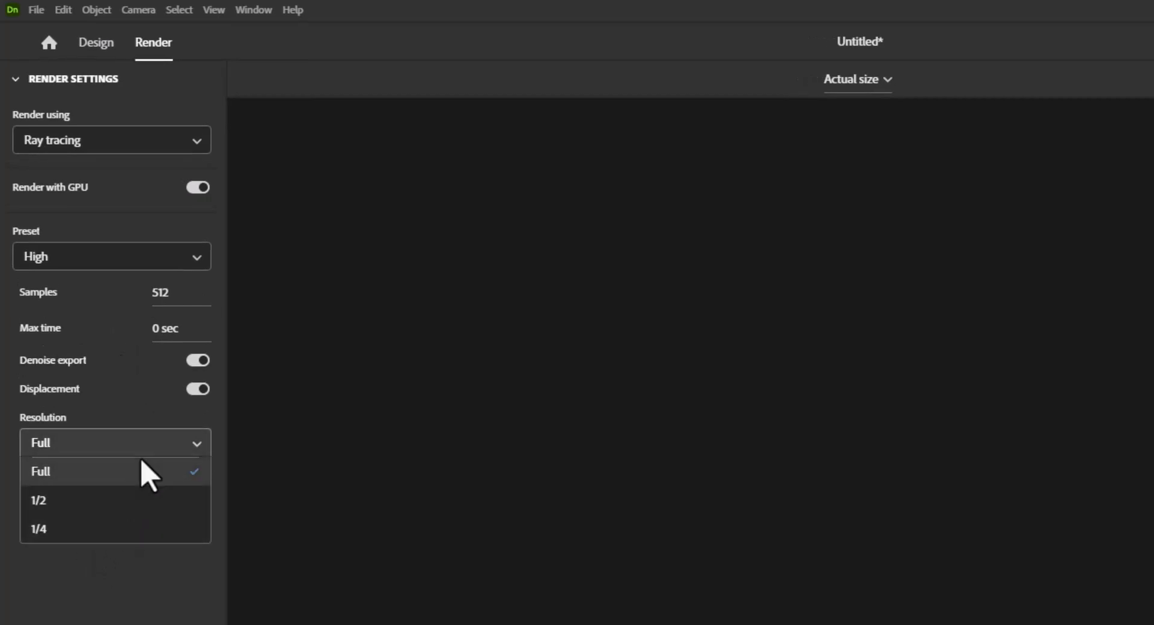
click(197, 303)
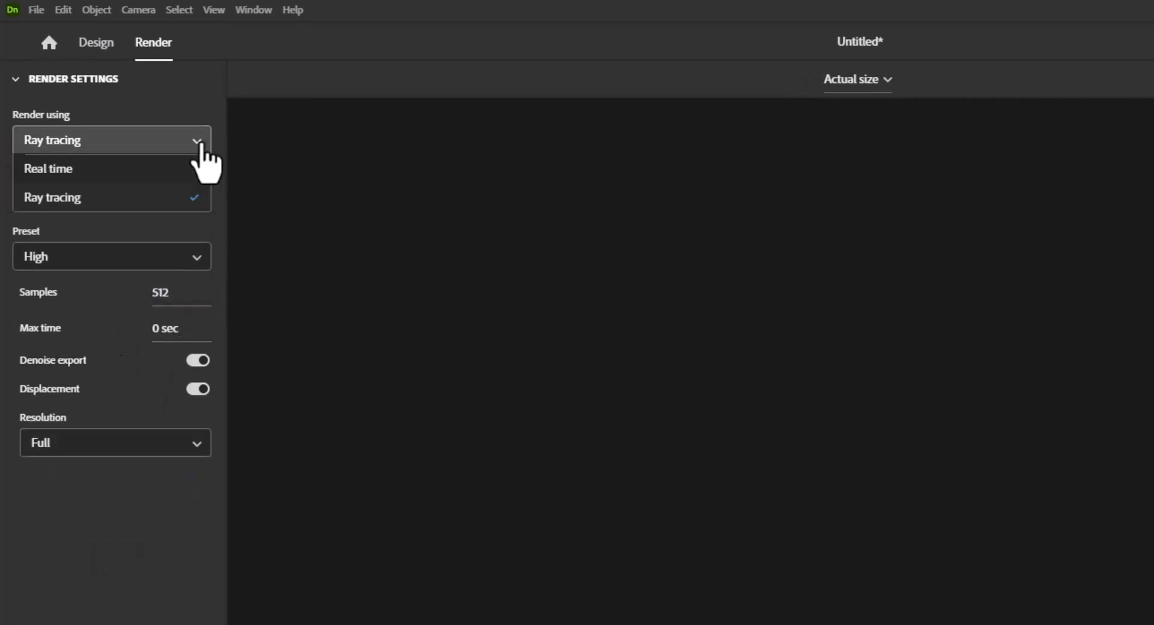
click(68, 199)
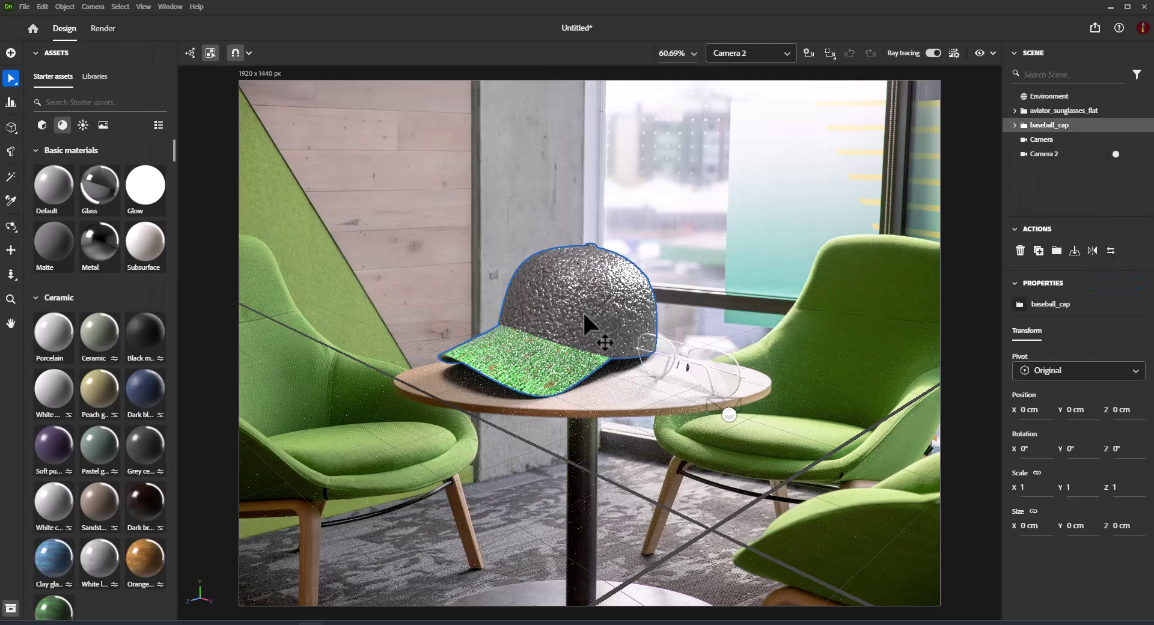
Select the baseball cap in the design scene and start exporting it for Aero
click(583, 311)
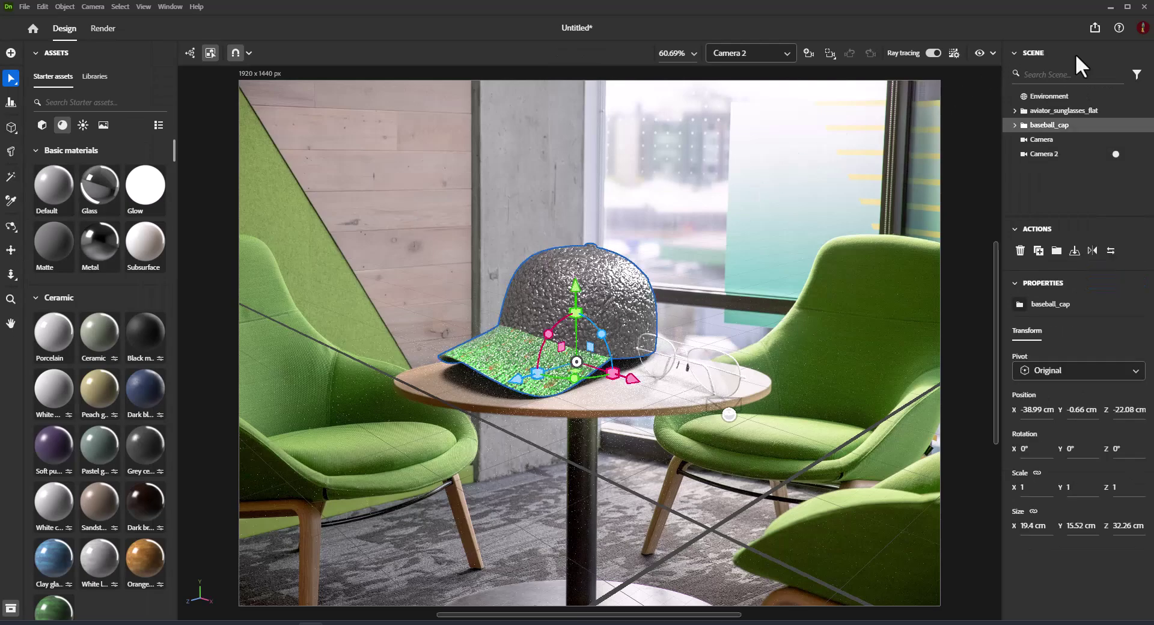
click(1095, 27)
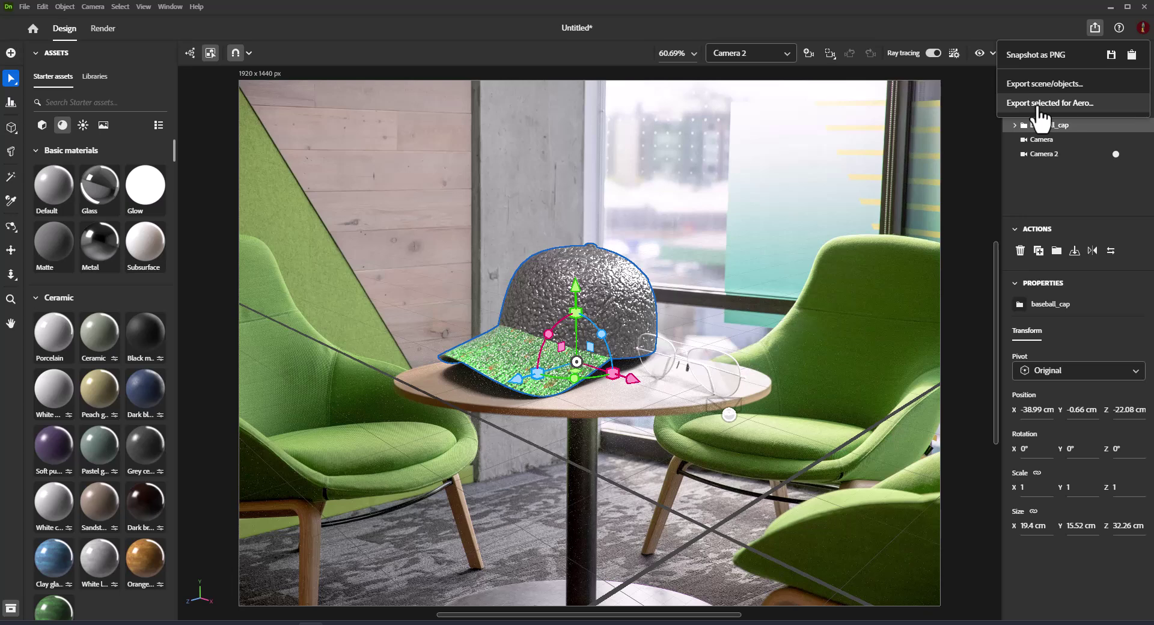
click(1036, 103)
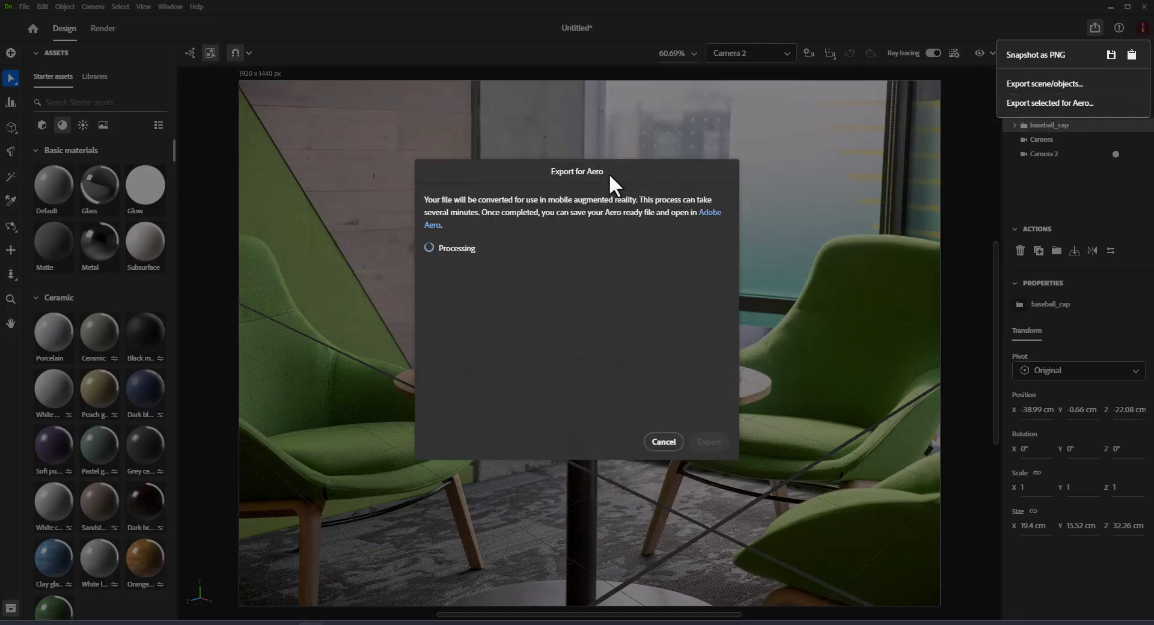